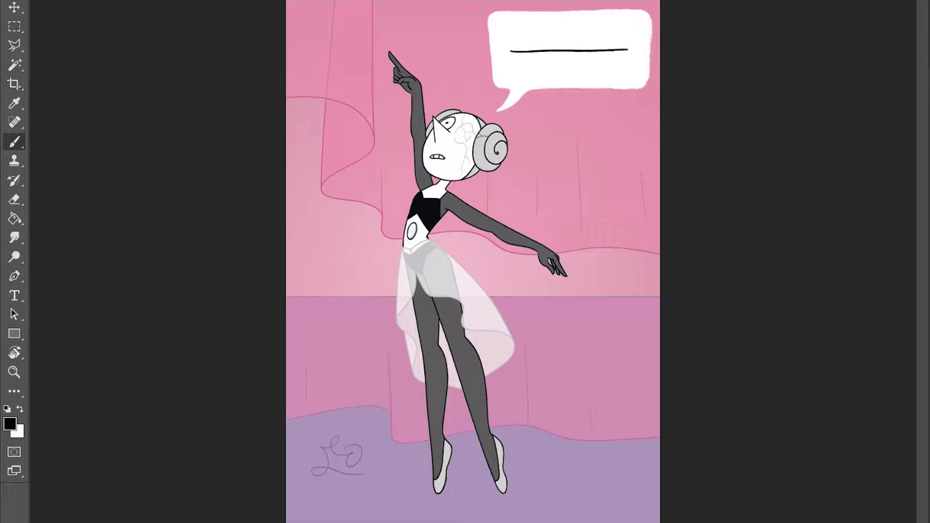
# Export the artwork as PNG with the Save action, then rename 'white copy.png' to animation9.png
pyautogui.hotkey('alt', 'F9')
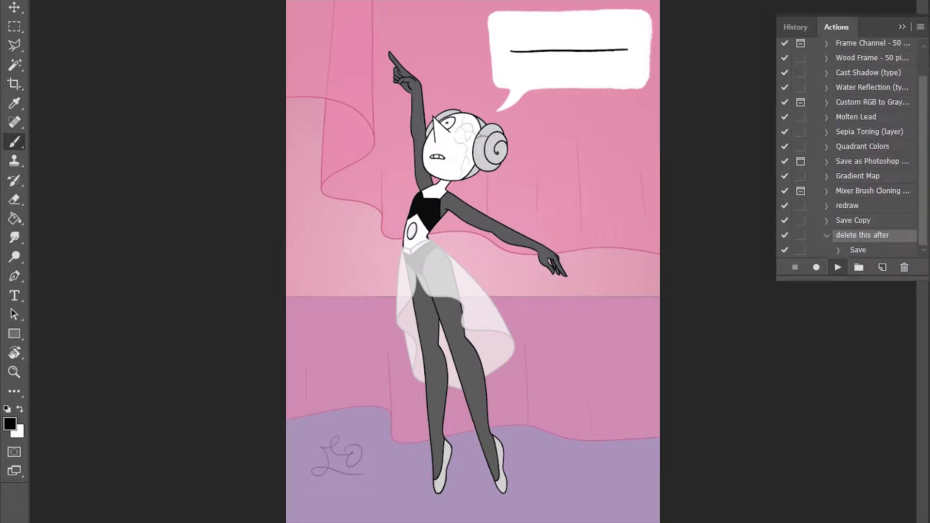
pyautogui.press('F2')
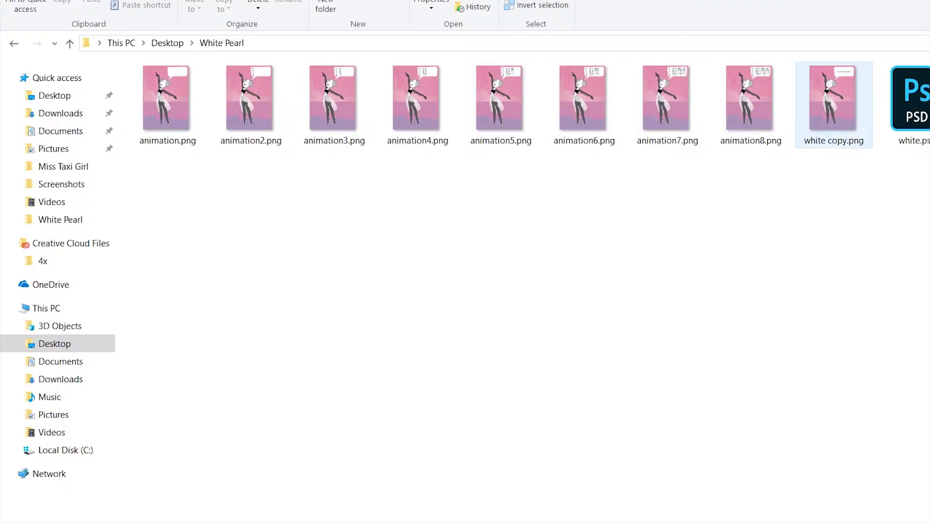
pyautogui.press('F2')
pyautogui.press('BackSpace')
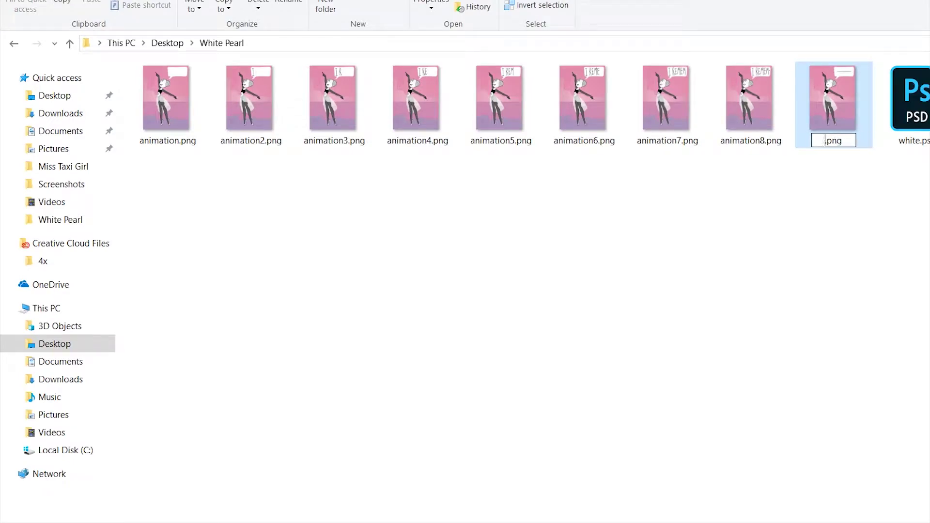
pyautogui.write('animation9')
pyautogui.press('Return')
pyautogui.press('Left')
# Open the image in Photos and step forward past the blank-bubble frame to the I REMEM- frame
pyautogui.press('Return')
pyautogui.press('Right')
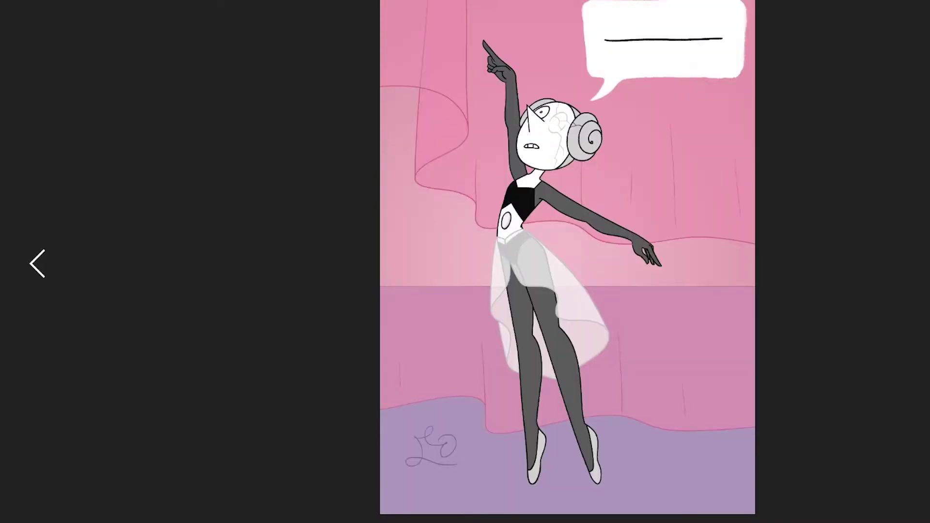
pyautogui.press('Right')
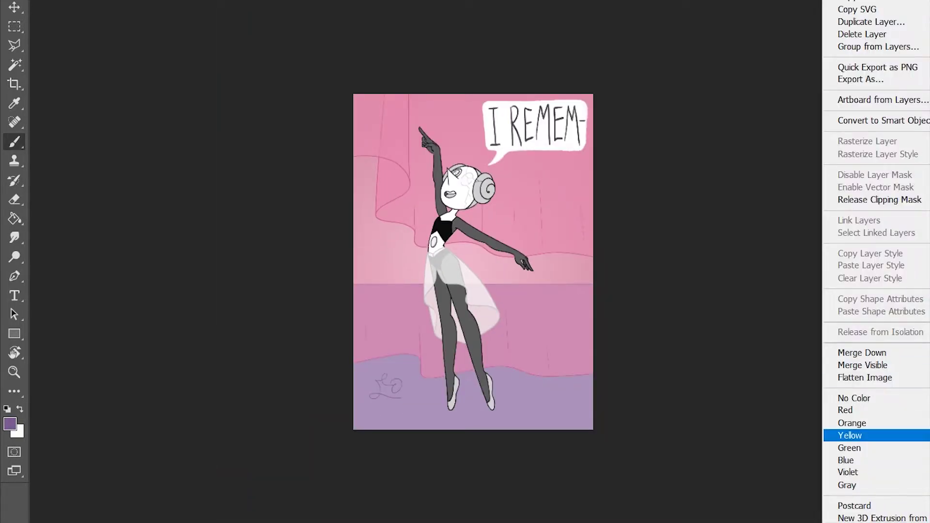
# Fill the I REMEM- lettering with dark purple using the Paint Bucket
pyautogui.press('g')
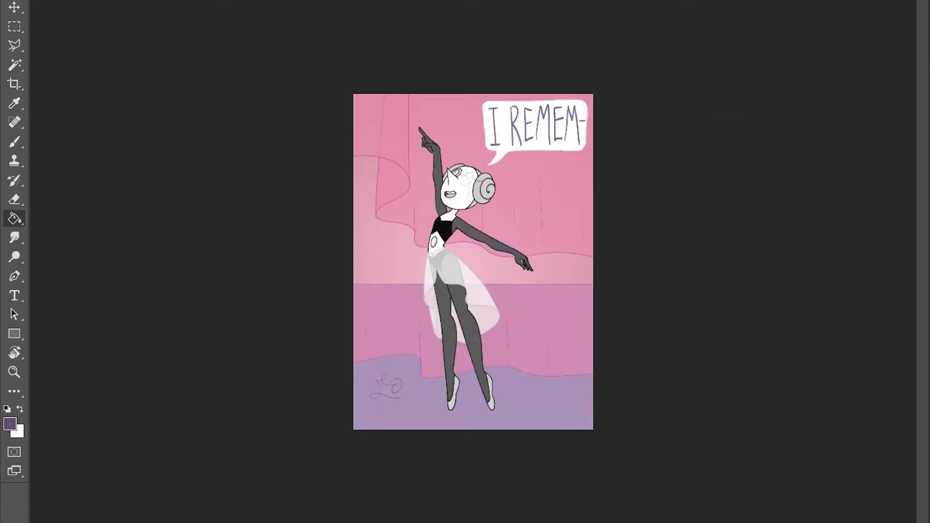
pyautogui.hotkey('ctrl', '+')
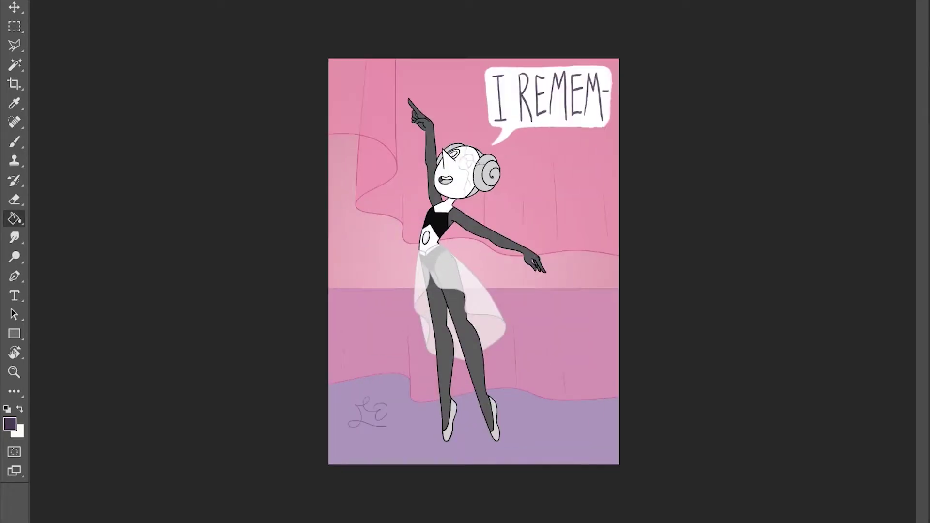
pyautogui.hotkey('ctrl', '-')
pyautogui.hotkey('ctrl', '+')
pyautogui.hotkey('ctrl', '+')
# Show the Timeline panel and create a video timeline with a 05:00f clip per layer
pyautogui.hotkey('alt', 'w')
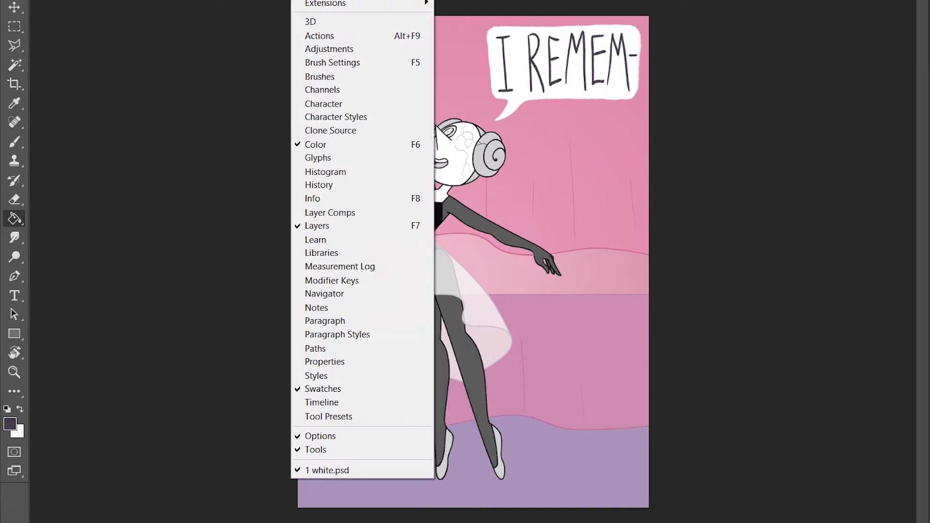
pyautogui.press('t')
pyautogui.press('Return')
pyautogui.click(473, 455)
pyautogui.hotkey('ctrl', '-')
pyautogui.scroll(-5, 557, 446)
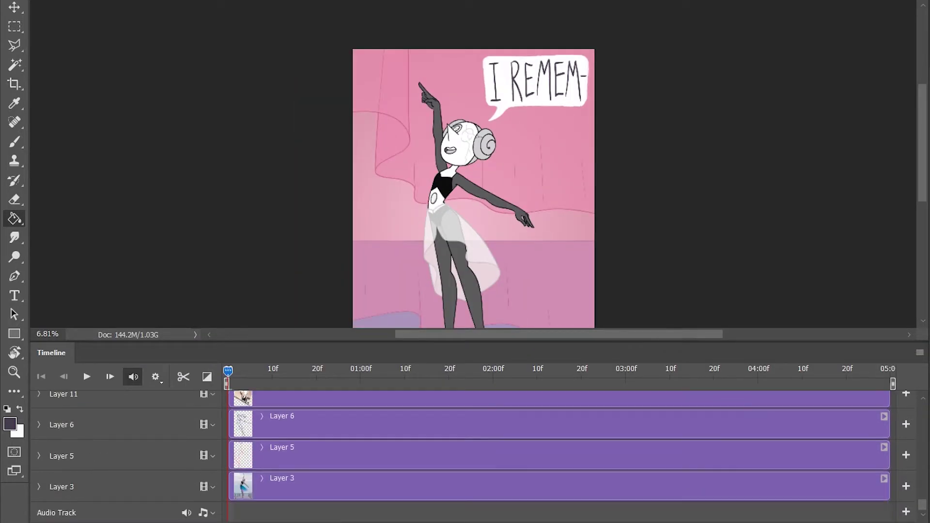
pyautogui.scroll(5, 557, 455)
pyautogui.scroll(-5, 557, 455)
pyautogui.scroll(8, 558, 456)
pyautogui.scroll(-3, 558, 455)
pyautogui.hotkey('ctrl', '+')
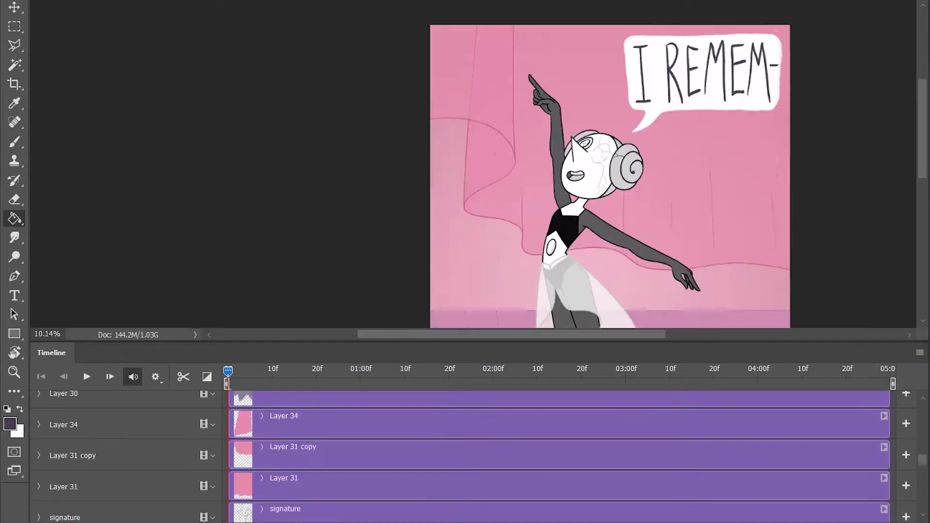
pyautogui.hotkey('ctrl', '-')
pyautogui.hotkey('ctrl', '-')
pyautogui.hotkey('ctrl', '-')
pyautogui.hotkey('ctrl', '-')
pyautogui.scroll(5, 557, 456)
pyautogui.hotkey('ctrl', 'a')
pyautogui.hscroll(5, 557, 456)
pyautogui.scroll(-10, 557, 455)
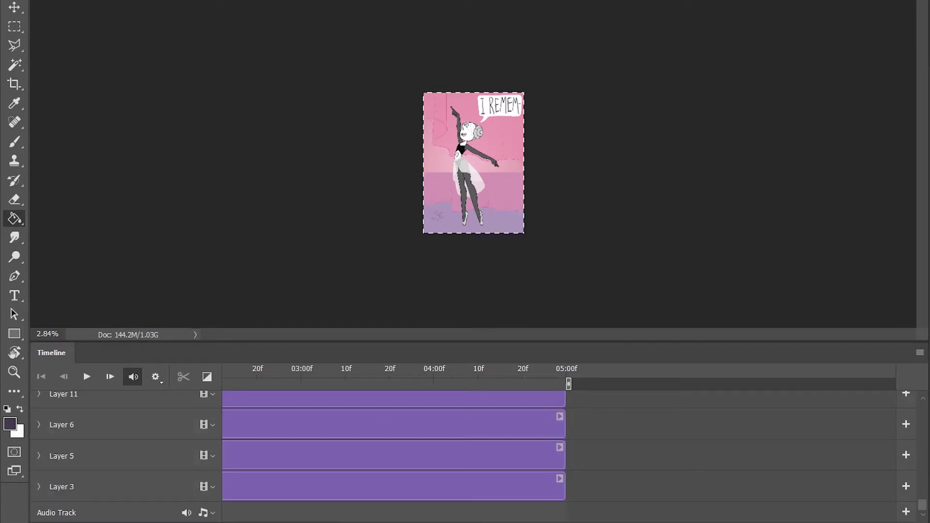
# Convert the video timeline to frame animation and add a second frame
pyautogui.hotkey('ctrl', '+')
pyautogui.hotkey('ctrl', '-')
pyautogui.hotkey('ctrl', '-')
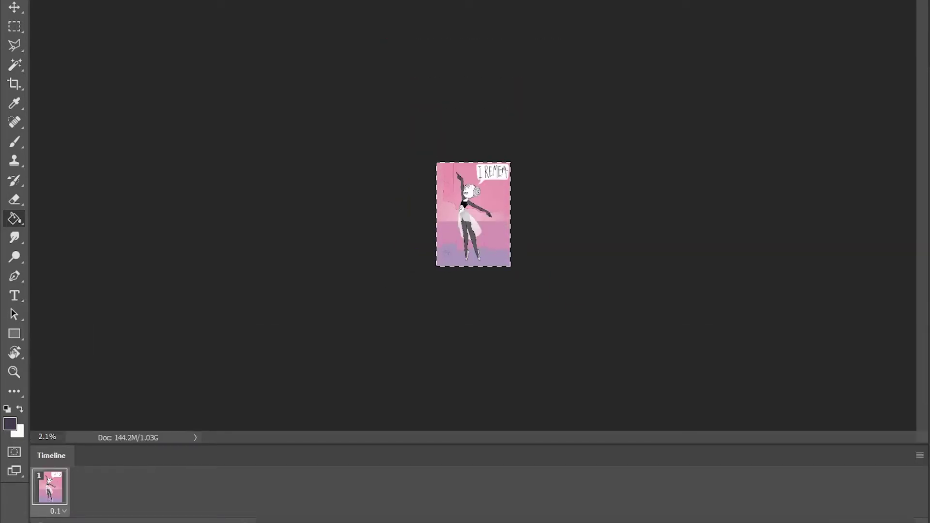
pyautogui.hotkey('ctrl', '+')
pyautogui.hotkey('ctrl', '+')
pyautogui.hotkey('ctrl', '+')
# Switch to the Brush with swapped black colours and delete the extra frame
pyautogui.press('d')
pyautogui.press('b')
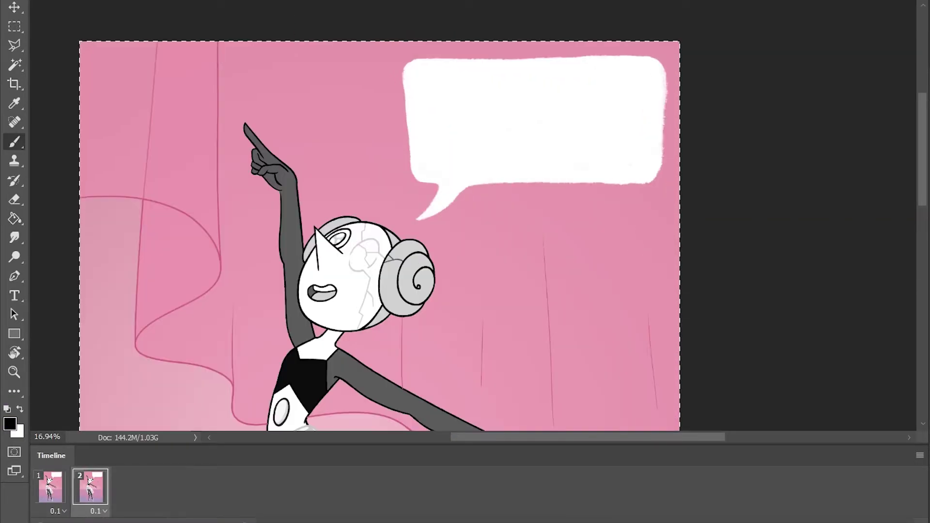
pyautogui.press('x')
pyautogui.hotkey('ctrl', '-')
pyautogui.hotkey('ctrl', '-')
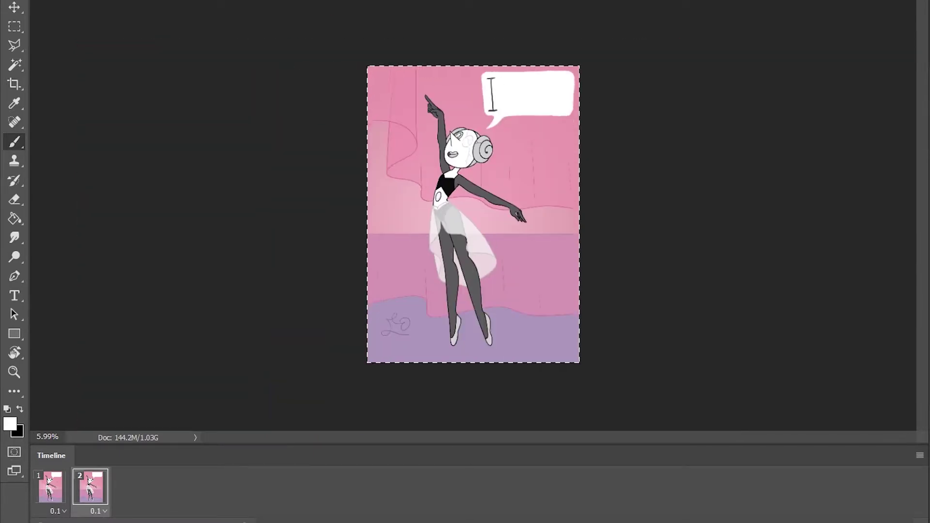
pyautogui.hotkey('ctrl', '+')
pyautogui.press('Delete')
pyautogui.press('Return')
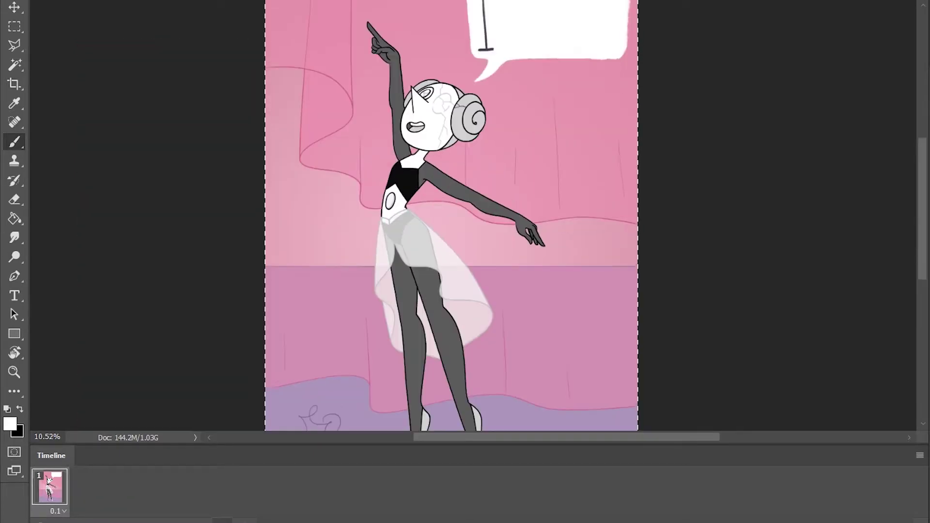
# Duplicate frames, remove the extras and add a fresh second frame
pyautogui.hotkey('ctrl', '+')
pyautogui.hotkey('ctrl', '-')
pyautogui.hotkey('ctrl', '-')
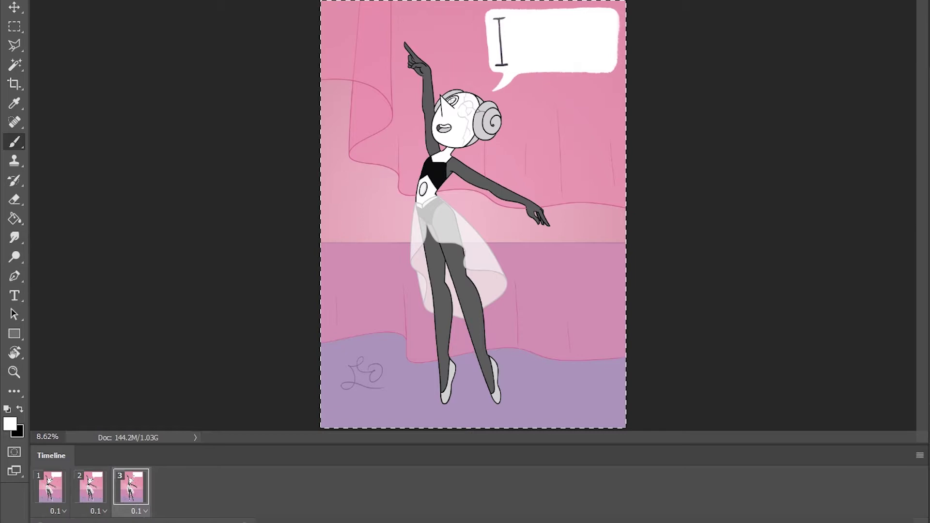
pyautogui.press('Delete')
pyautogui.press('Delete')
pyautogui.hotkey('ctrl', '+')
pyautogui.press('x')
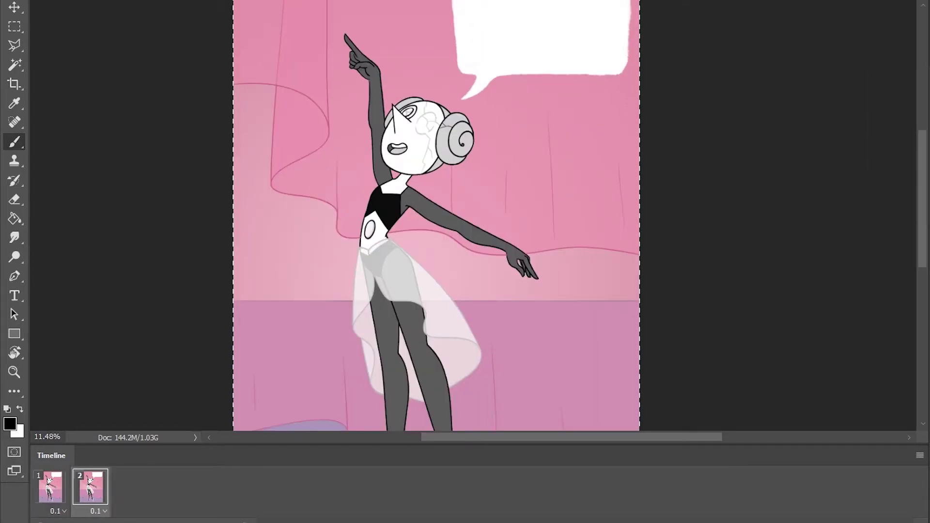
pyautogui.hotkey('ctrl', '-')
# Undo an accidental frame deletion to restore two frames, then select the first frame
pyautogui.press('g')
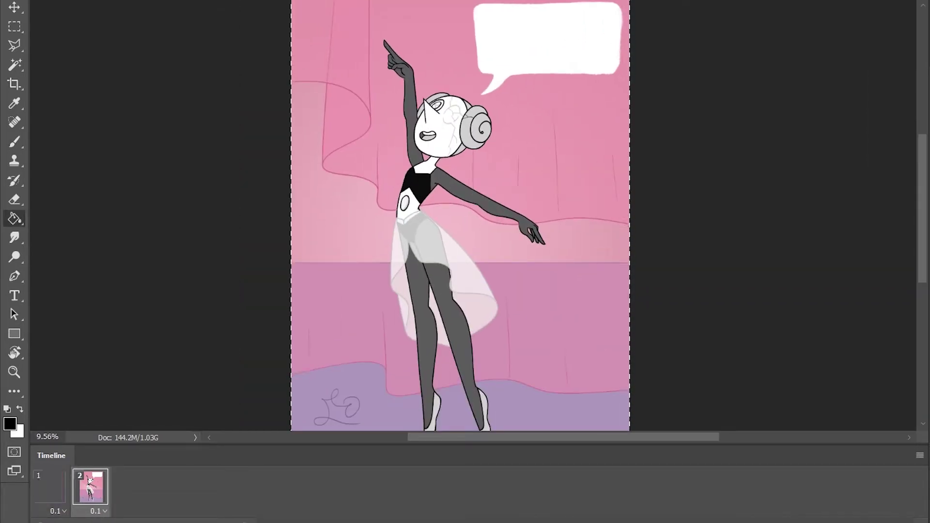
pyautogui.press('Delete')
pyautogui.press('Return')
pyautogui.hotkey('ctrl', 'z')
pyautogui.press('b')
pyautogui.press('x')
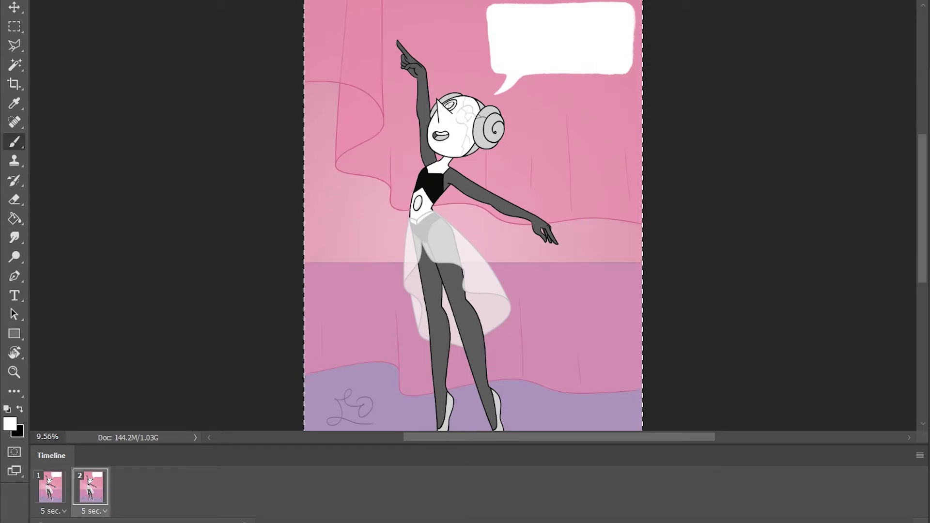
pyautogui.hotkey('ctrl', 'z')
pyautogui.click(49, 487)
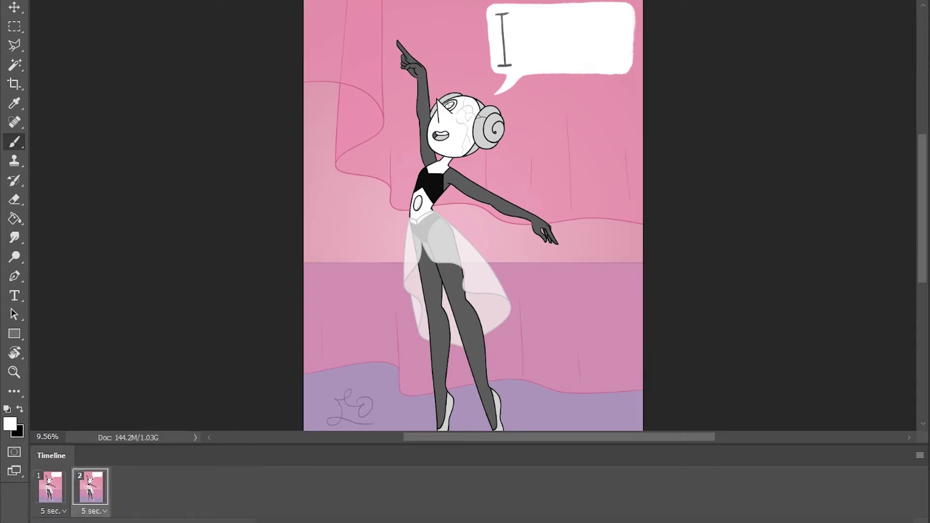
pyautogui.hotkey('ctrl', '+')
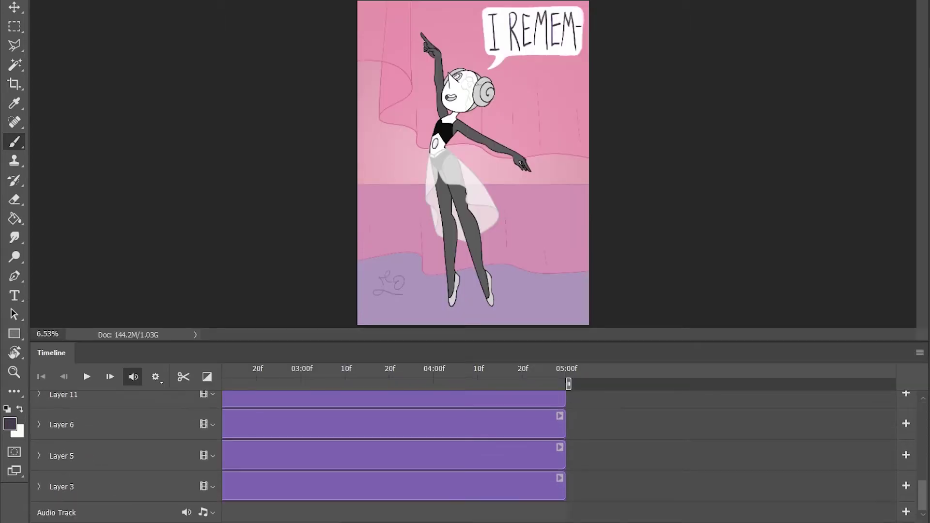
# Delete the Layer 11, Layer 6, Layer 5 and several other tracks from the timeline
pyautogui.click(97, 424)
pyautogui.click(213, 425)
pyautogui.click(233, 497)
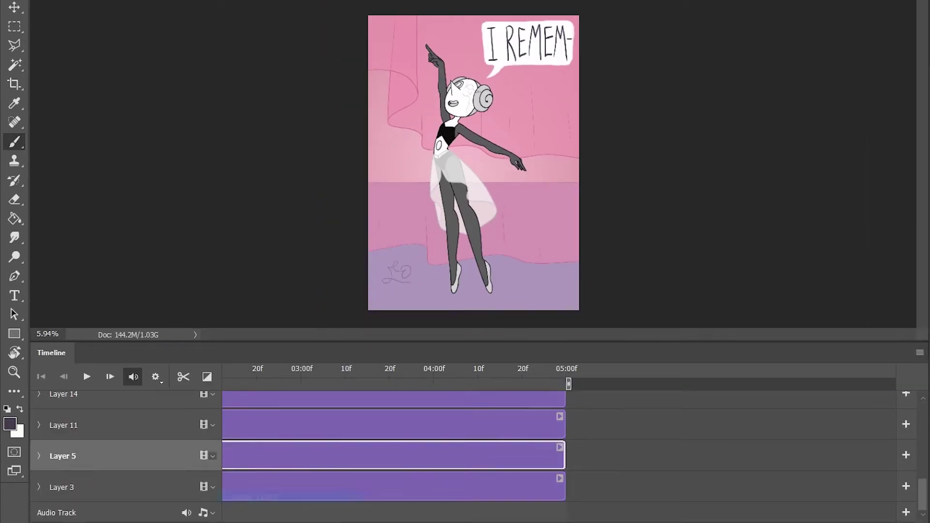
pyautogui.click(213, 425)
pyautogui.click(233, 496)
pyautogui.click(212, 394)
pyautogui.click(232, 475)
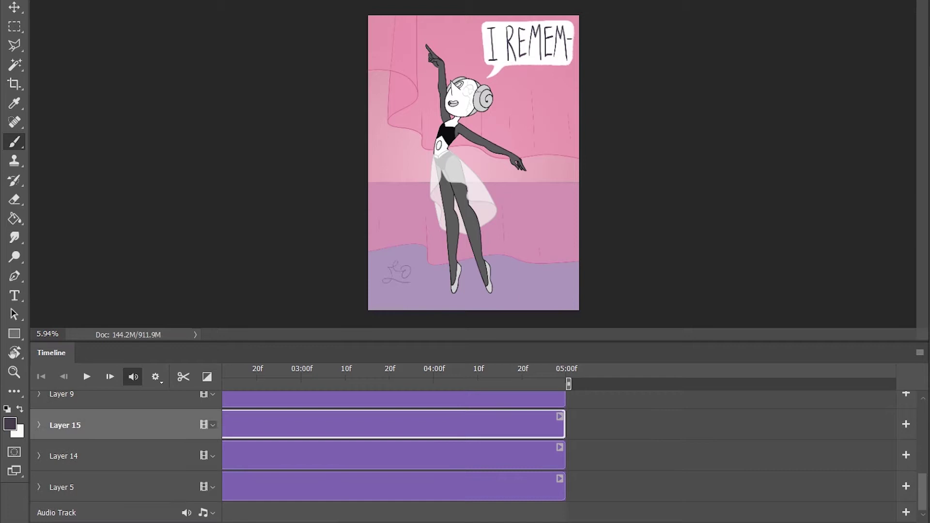
pyautogui.click(213, 425)
pyautogui.click(233, 499)
pyautogui.click(213, 486)
pyautogui.click(257, 450)
pyautogui.click(213, 424)
pyautogui.click(232, 499)
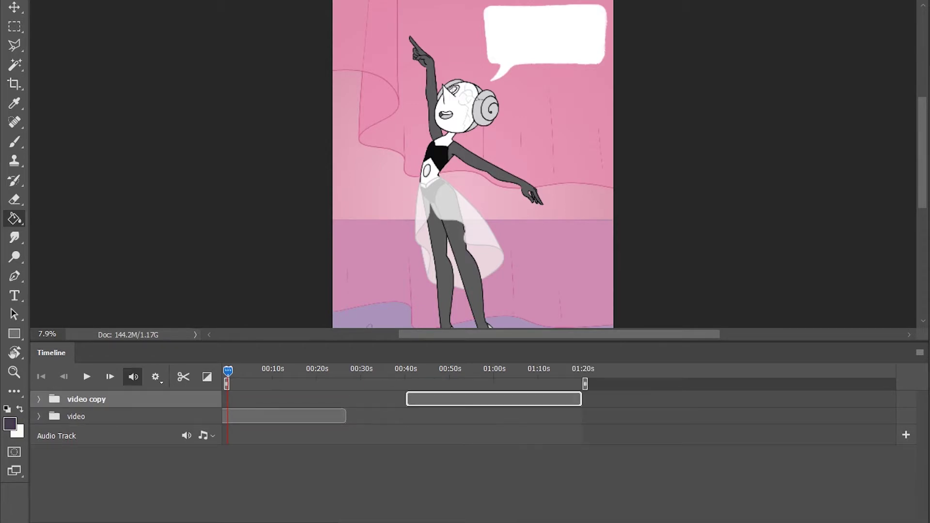
# Revert the History to the state just after the first layer deletion
pyautogui.click(696, 146)
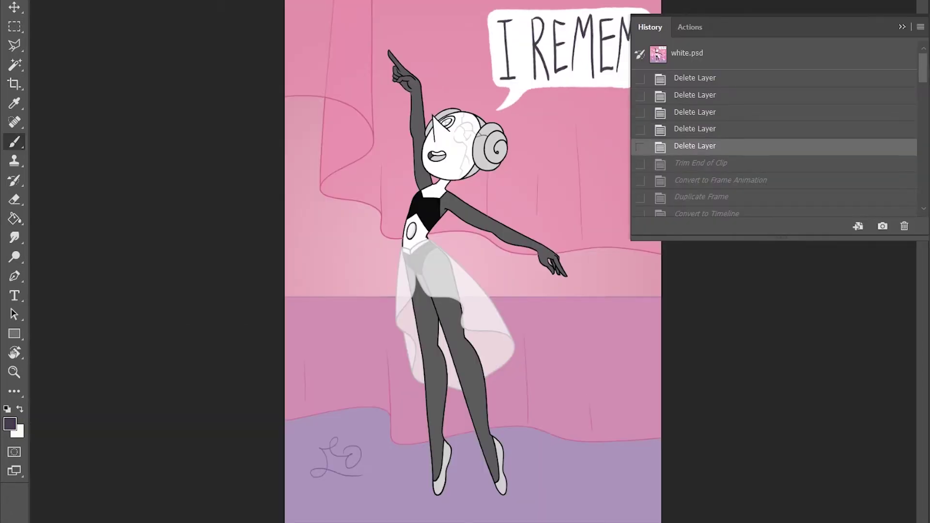
pyautogui.click(701, 162)
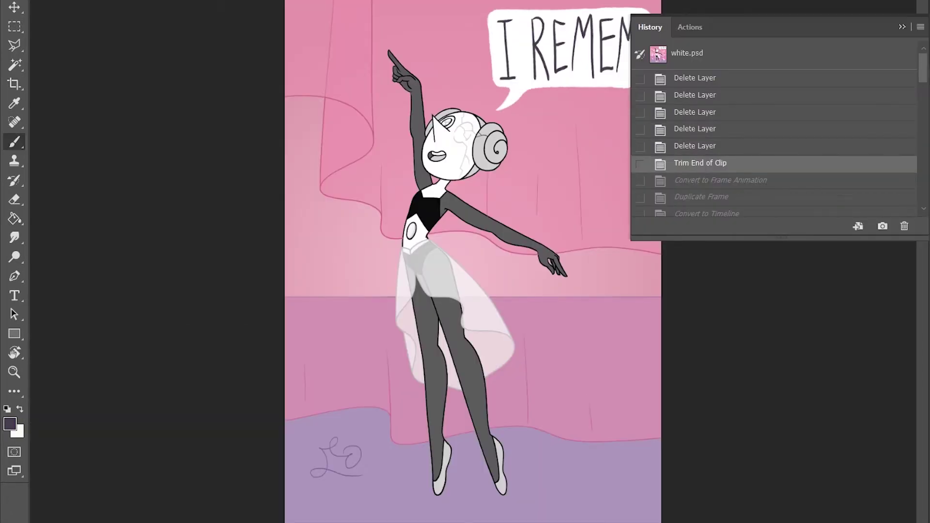
pyautogui.click(695, 78)
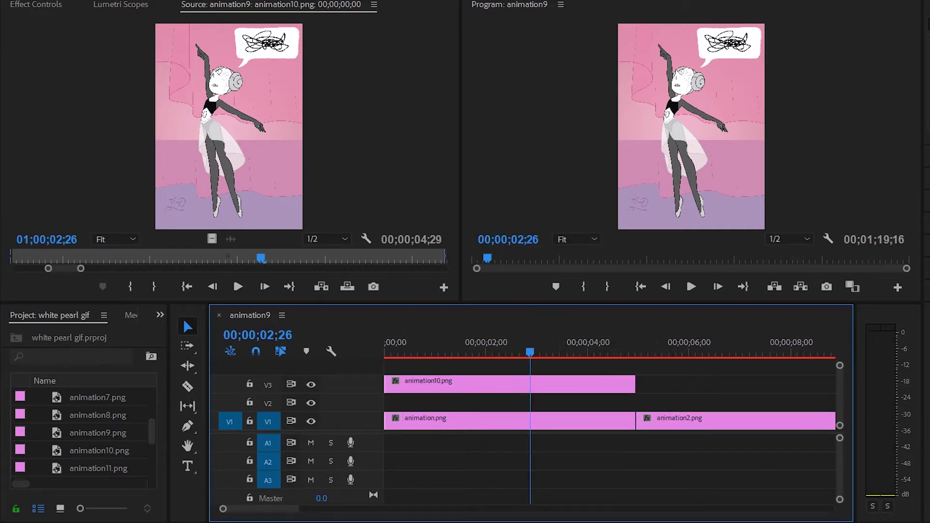
# Zoom the timeline out, drag animation3 up onto V2, and slide animation11 earlier on V1
pyautogui.press('-')
pyautogui.moveTo(770, 421); pyautogui.dragTo(532, 420)
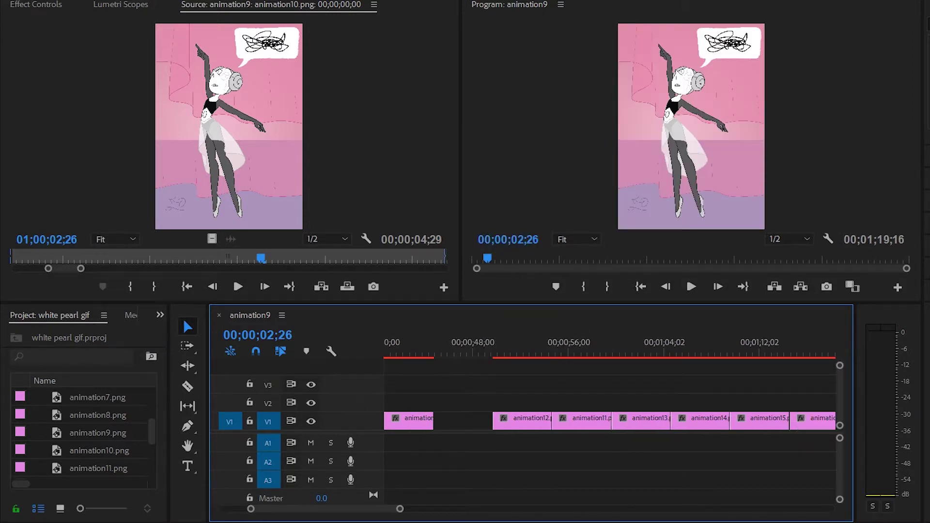
pyautogui.moveTo(582, 421); pyautogui.dragTo(625, 421)
pyautogui.scroll(-6, 625, 421)
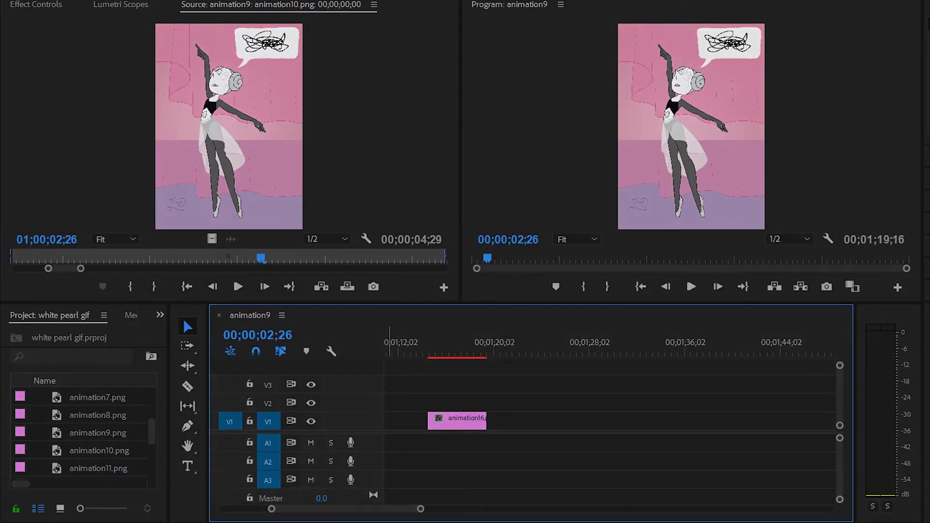